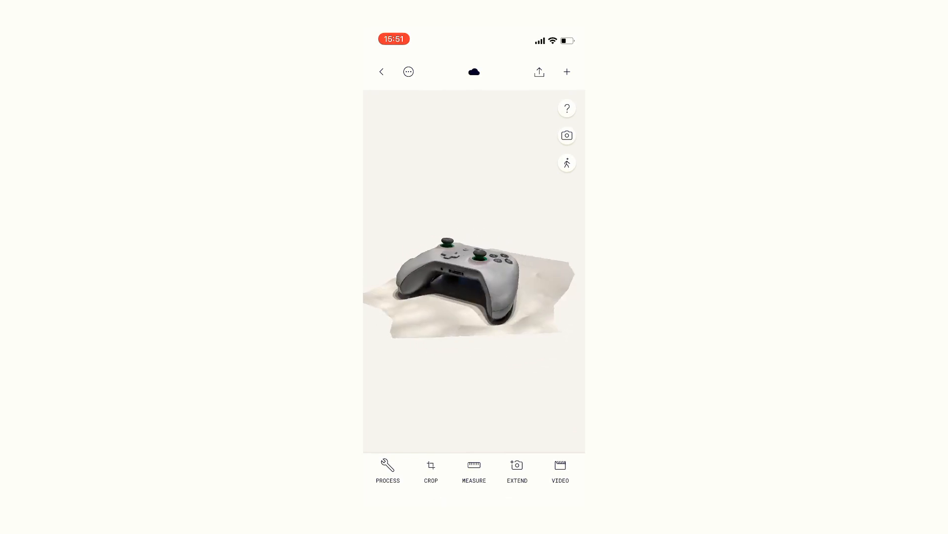
Step: Export the controller scan from Polycam as an OBJ mesh using Rhino as the export target
left_click_drag(449, 307, 498, 309)
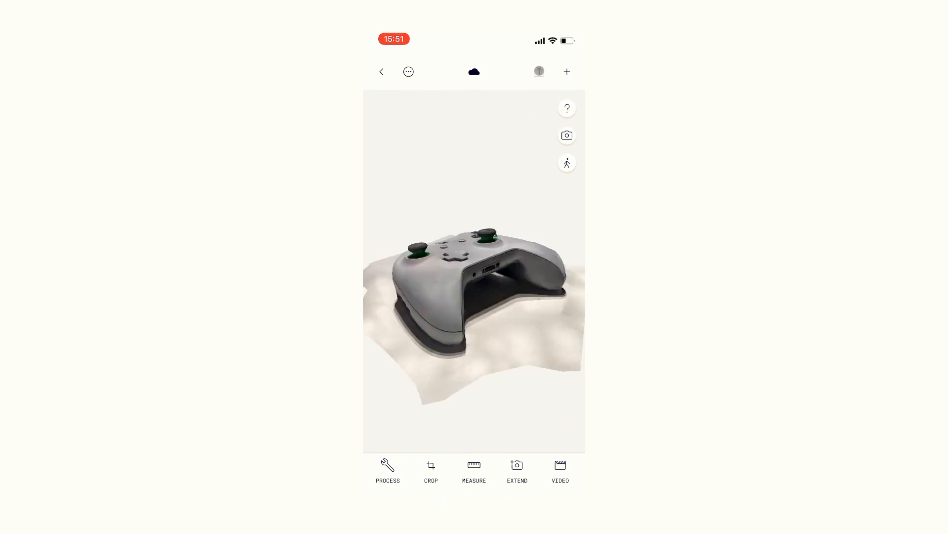
left_click(540, 72)
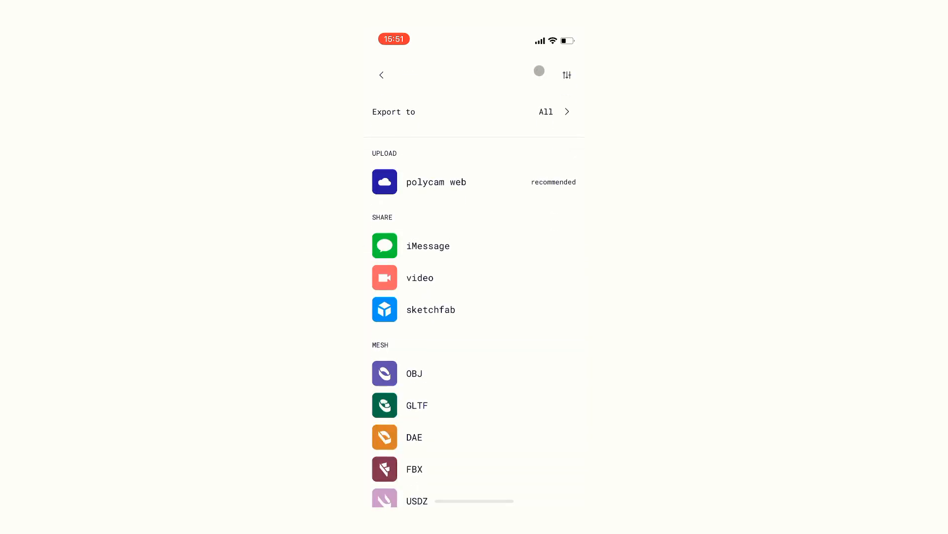
left_click(546, 107)
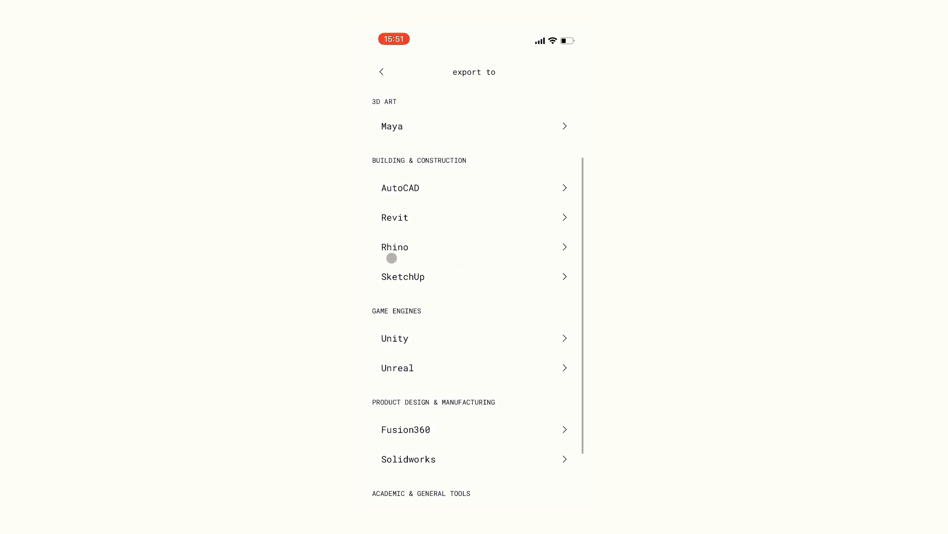
left_click(393, 247)
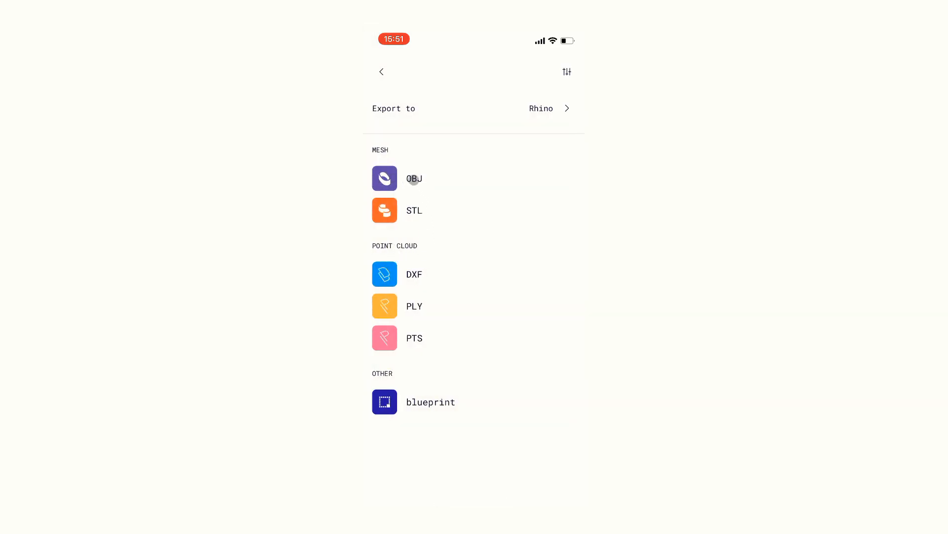
left_click(414, 179)
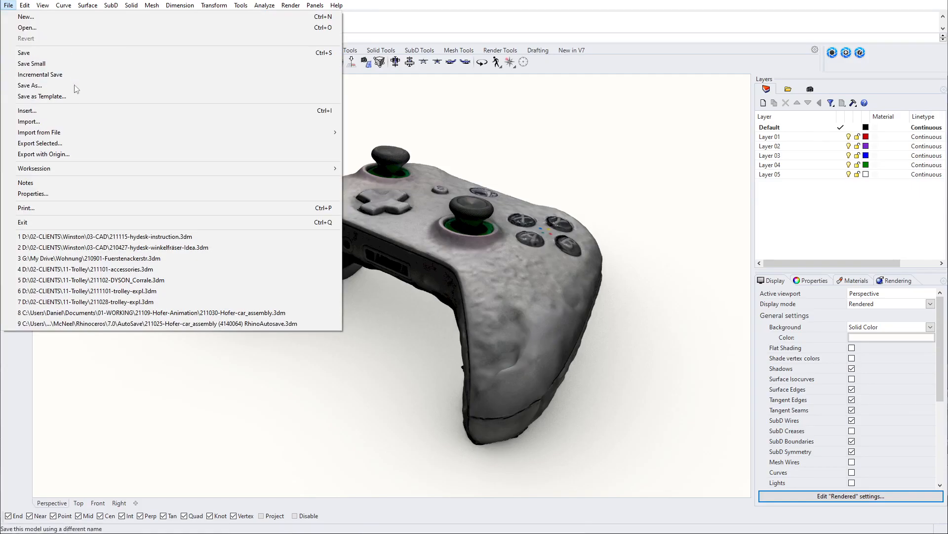
Step: Switch to Rhino, create a new model and import the scan's textured.obj with Map OBJ Y to Rhino Z enabled
left_click(28, 17)
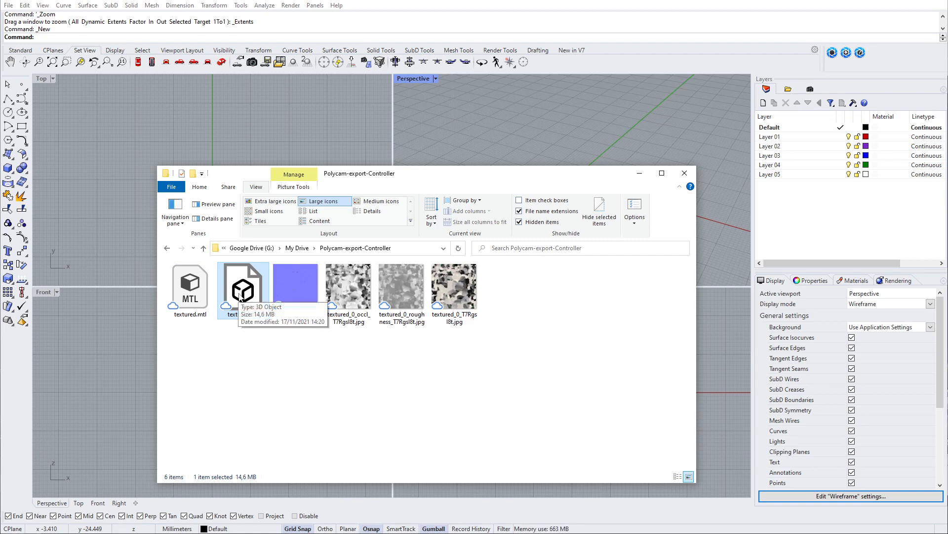
left_click_drag(240, 296, 540, 131)
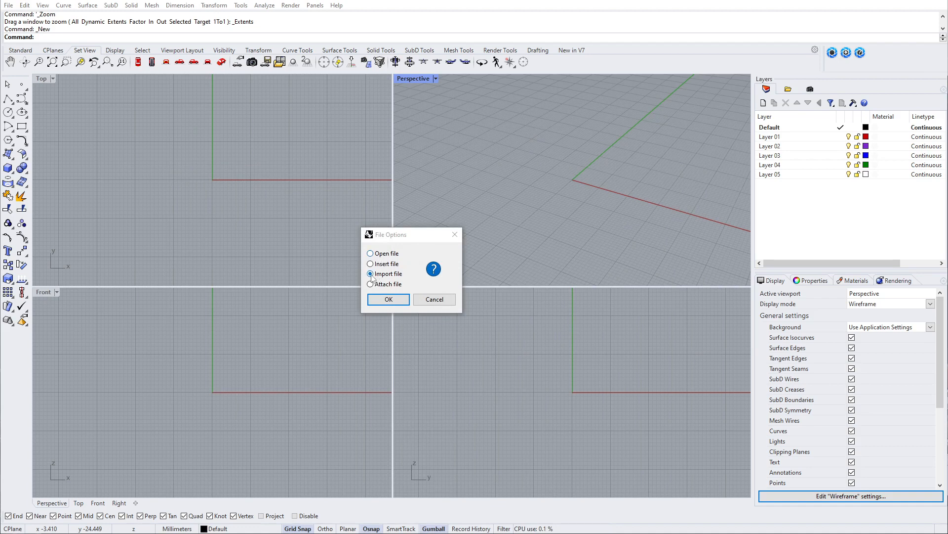
left_click(399, 299)
left_click(400, 299)
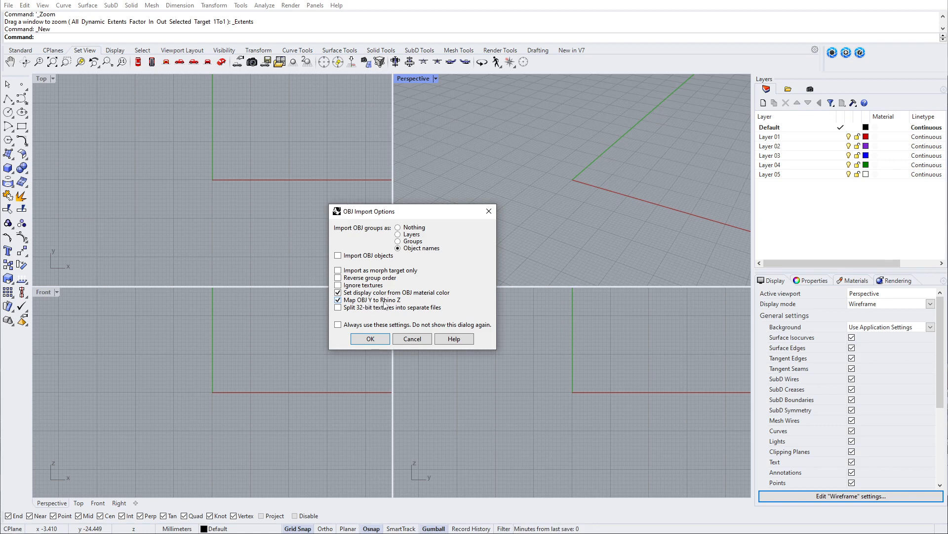
key("Return")
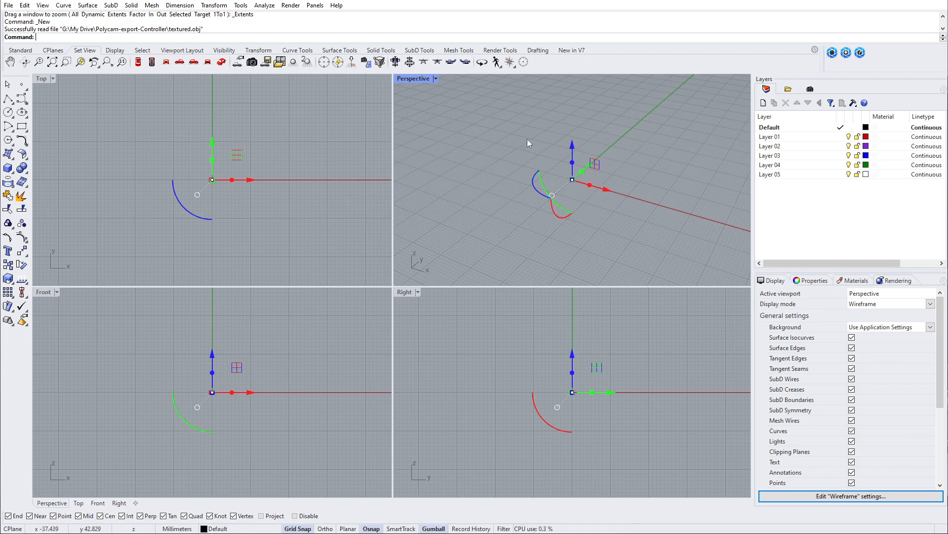
Step: Scale the imported mesh in 3D by a factor of 1000 from the automatic base point
left_click(262, 52)
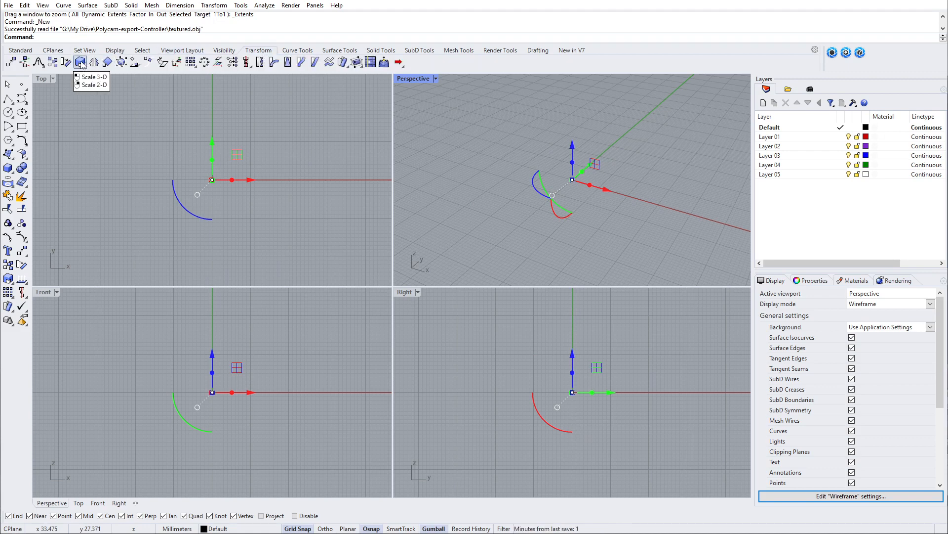
left_click(80, 62)
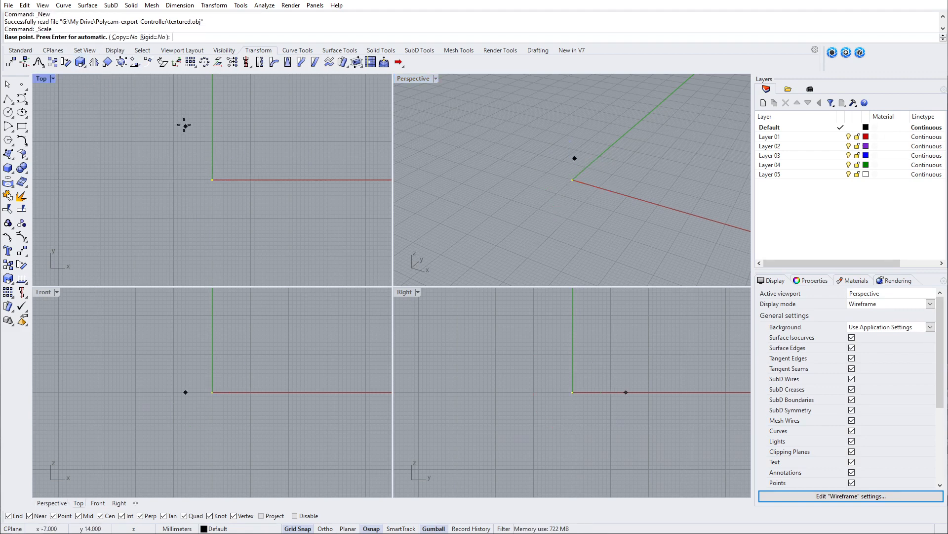
key("Return")
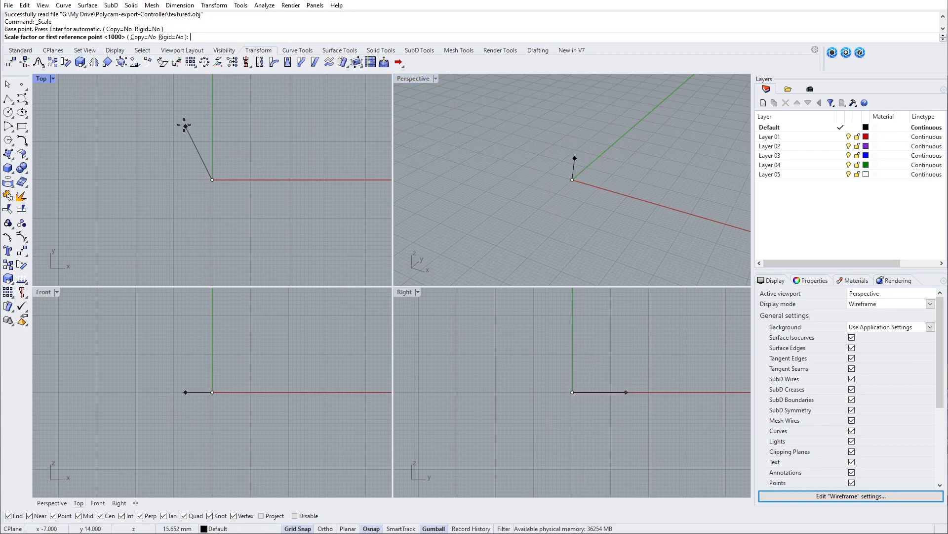
type("1000")
key("Return")
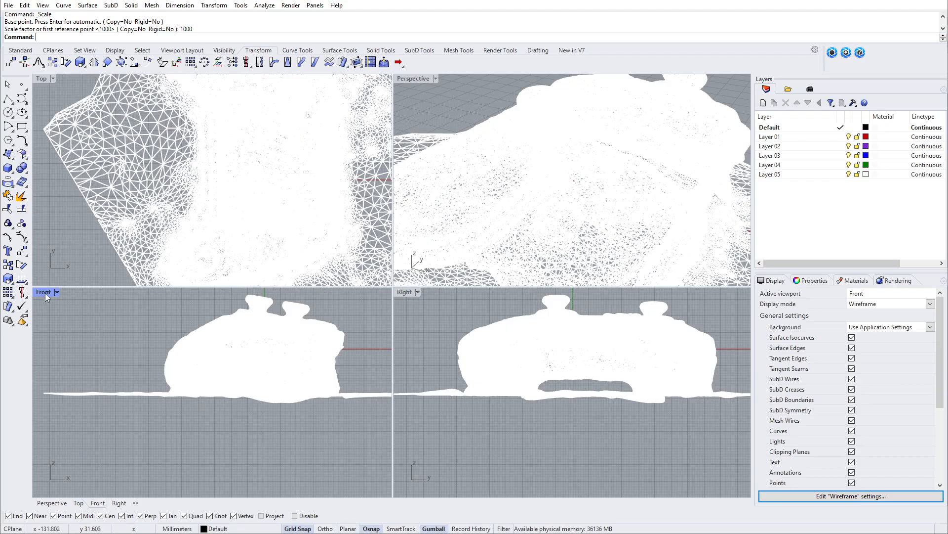
Step: Measure the controller's horizontal extent in the Front view with a temporary linear dimension between its outermost vertices
double_click(44, 292)
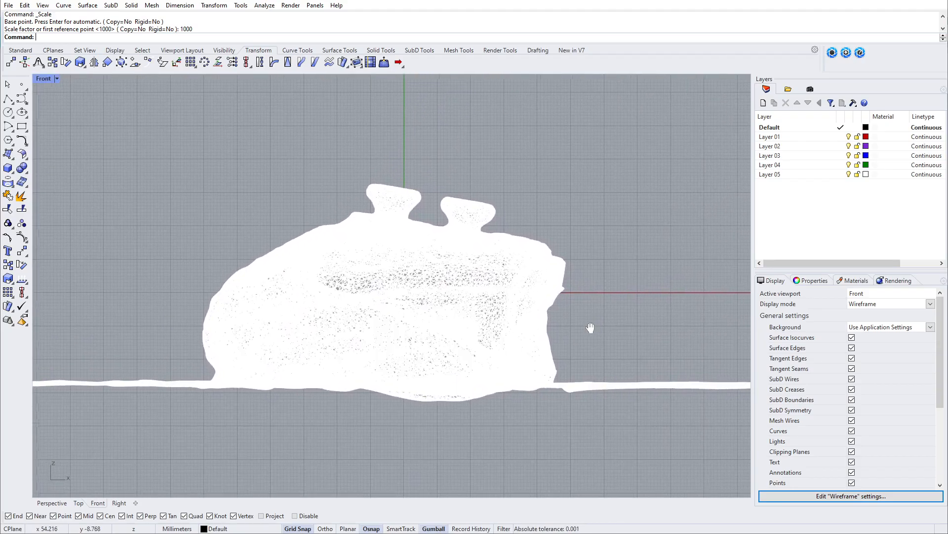
left_click(538, 51)
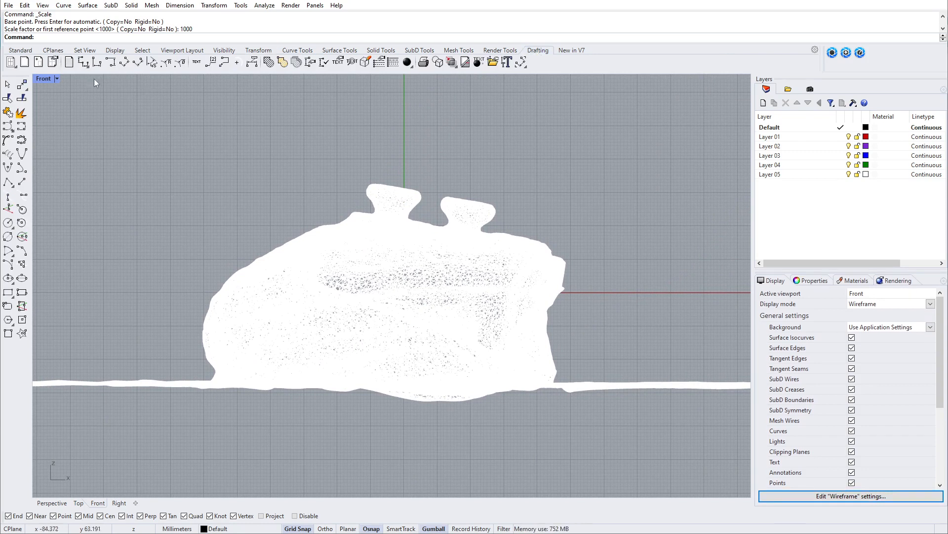
left_click(83, 62)
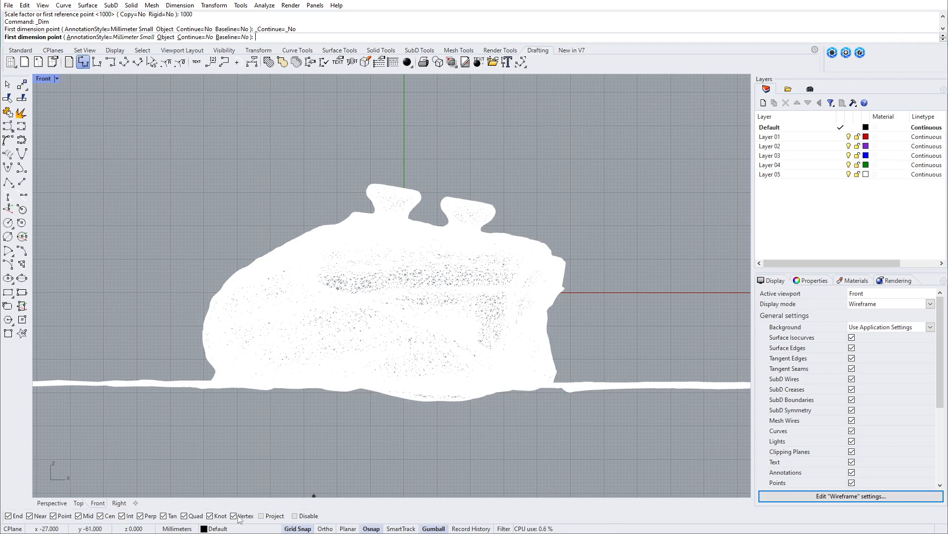
left_click(200, 338)
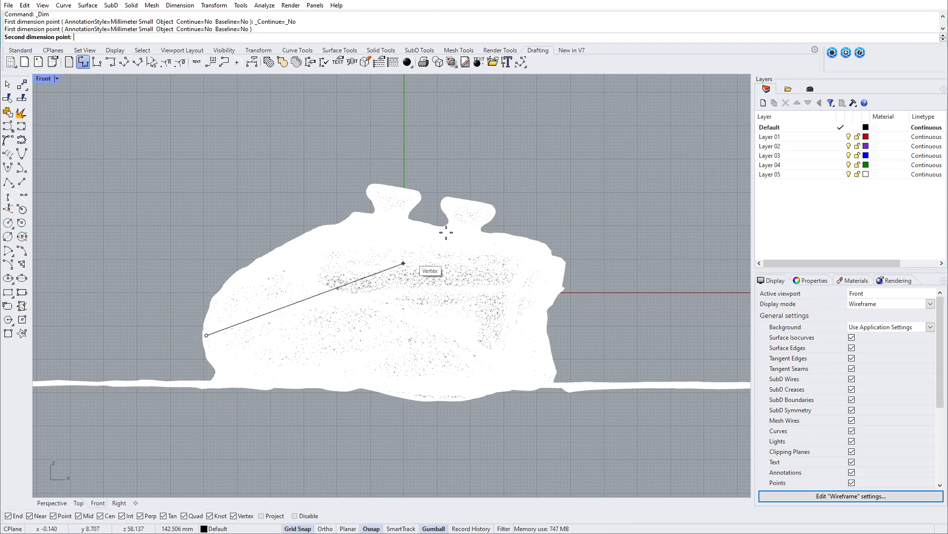
left_click(571, 262)
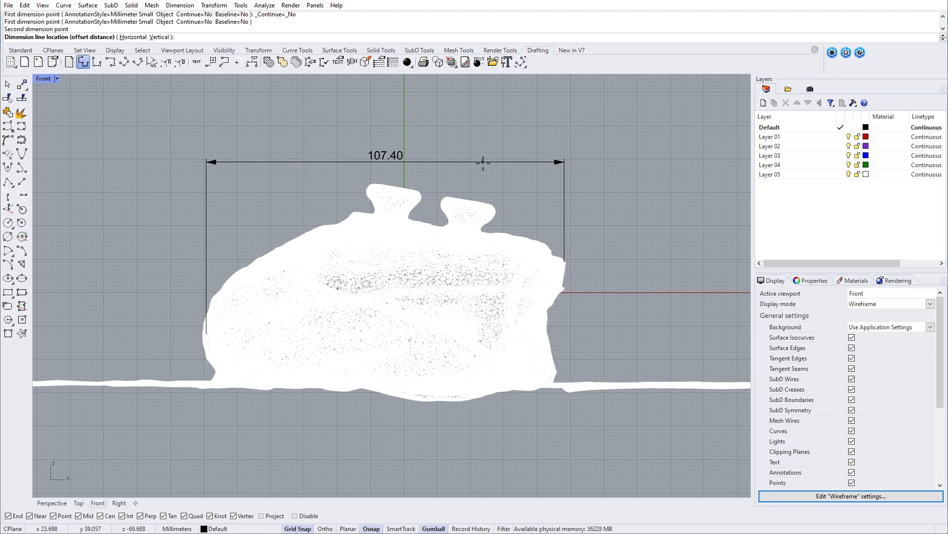
key("Escape")
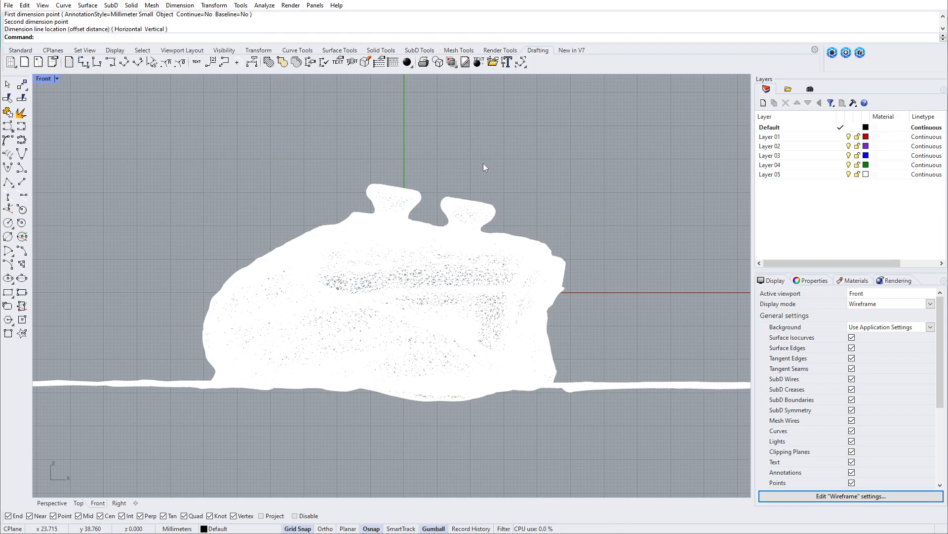
Step: Maximize the Perspective viewport and set the scanned mesh's display color to By Layer
key("ctrl+m")
double_click(422, 79)
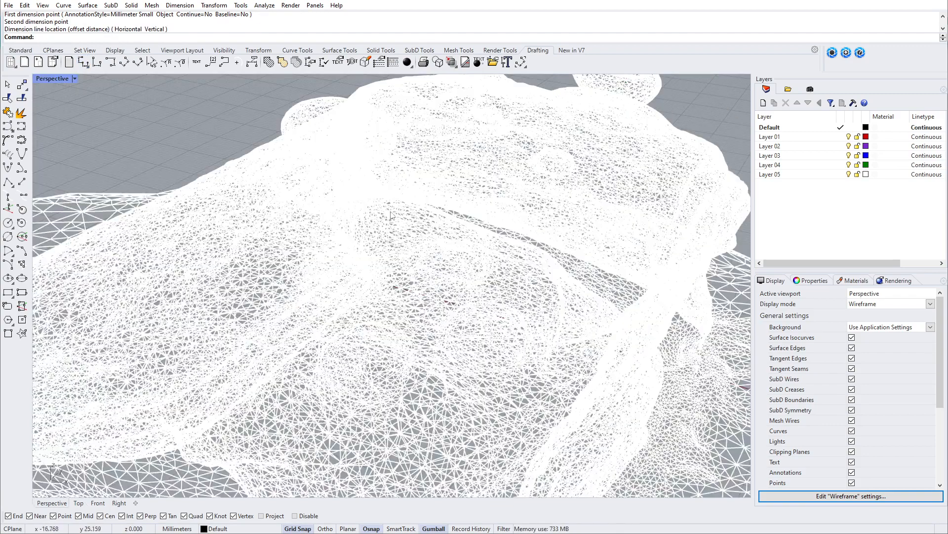
scroll(417, 218, "down", 5)
right_click_drag(416, 258, 487, 291)
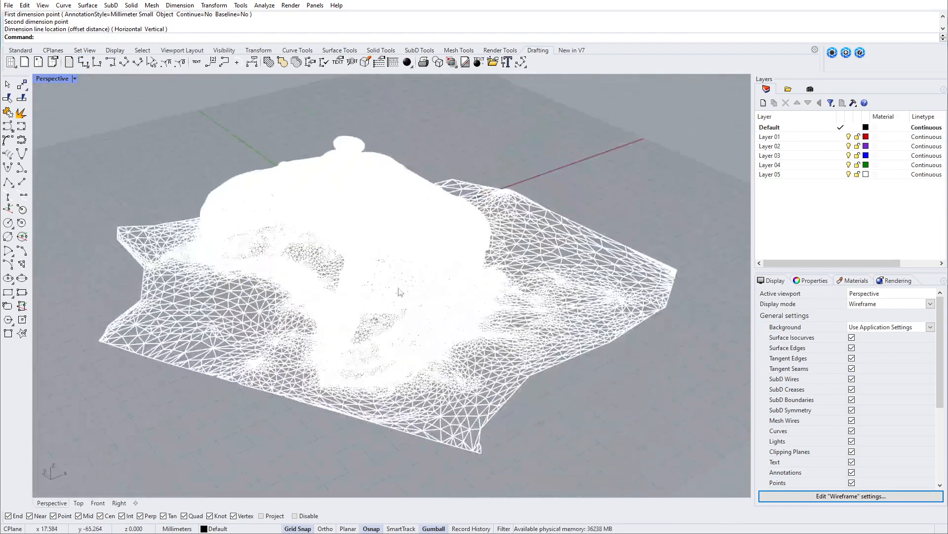
right_click_drag(400, 292, 463, 299)
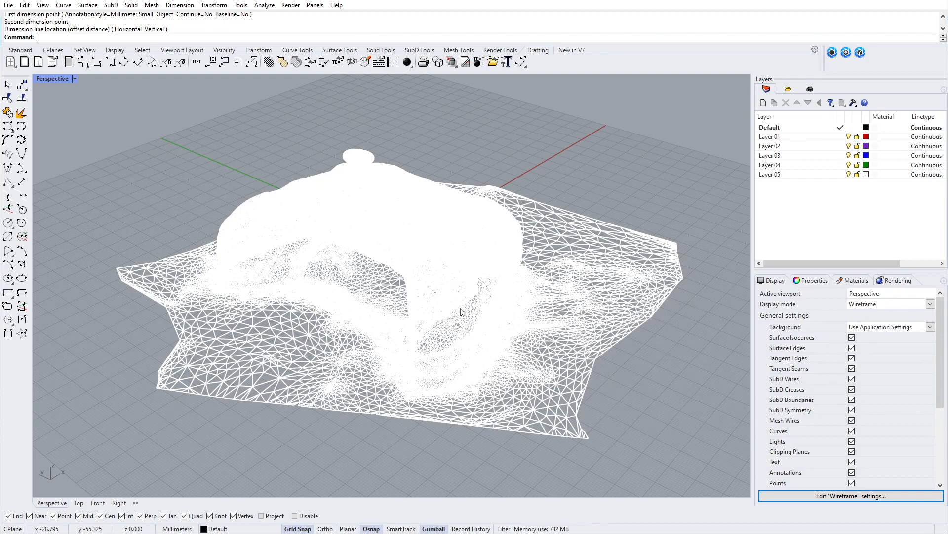
left_click(315, 5)
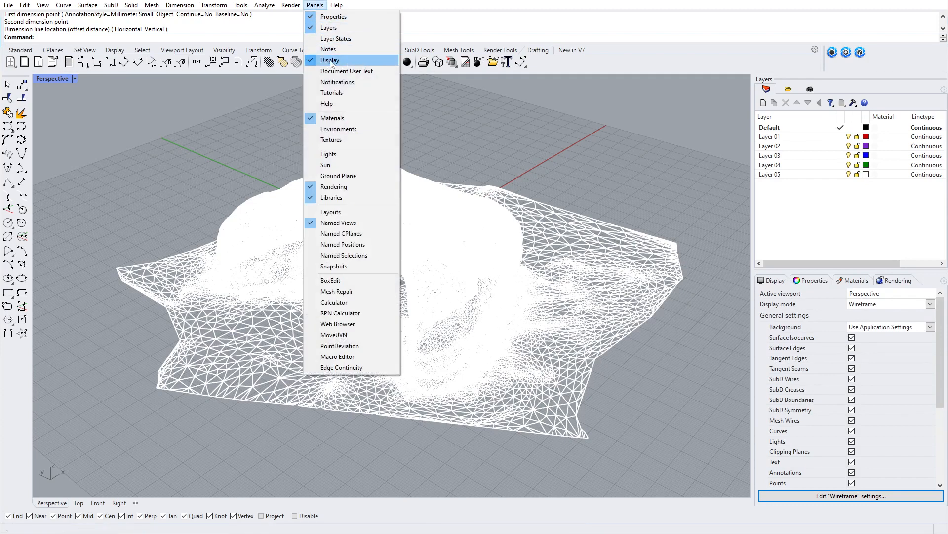
left_click(624, 218)
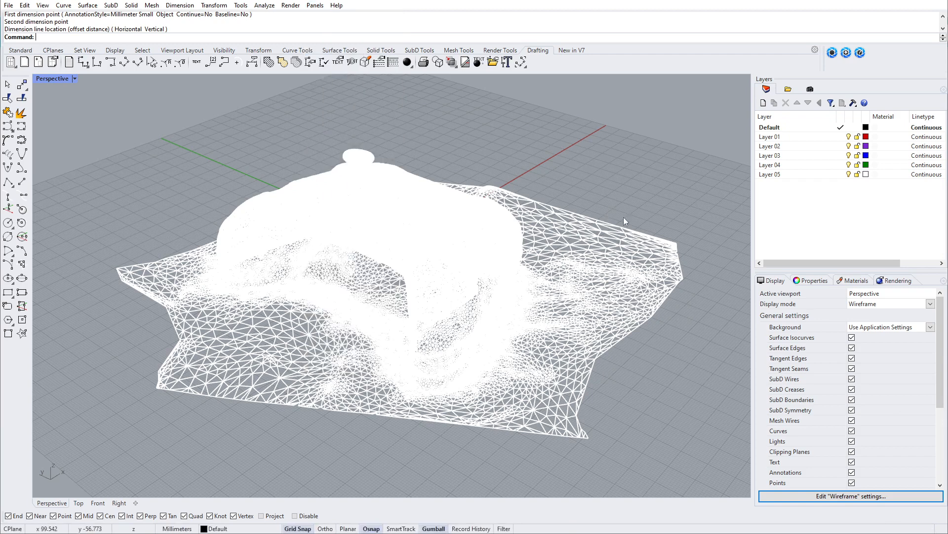
left_click(583, 270)
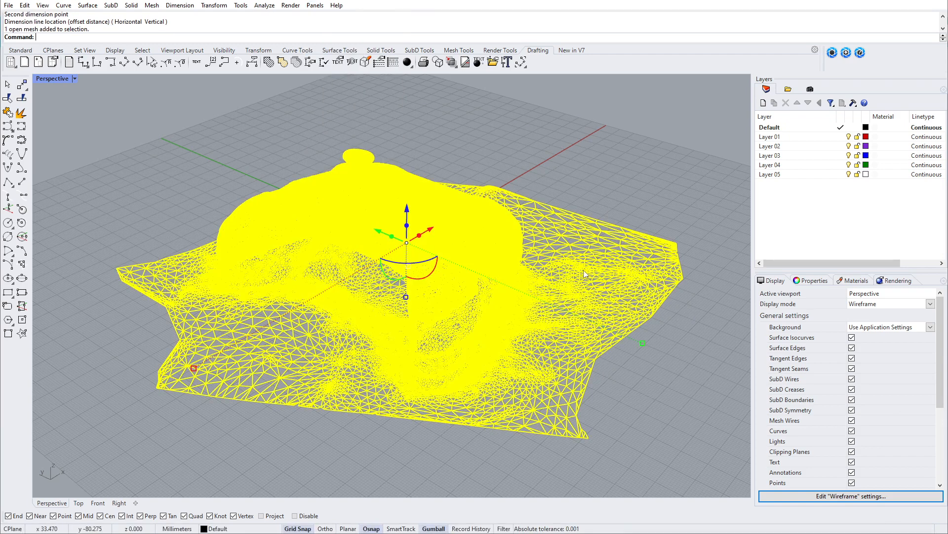
left_click(804, 281)
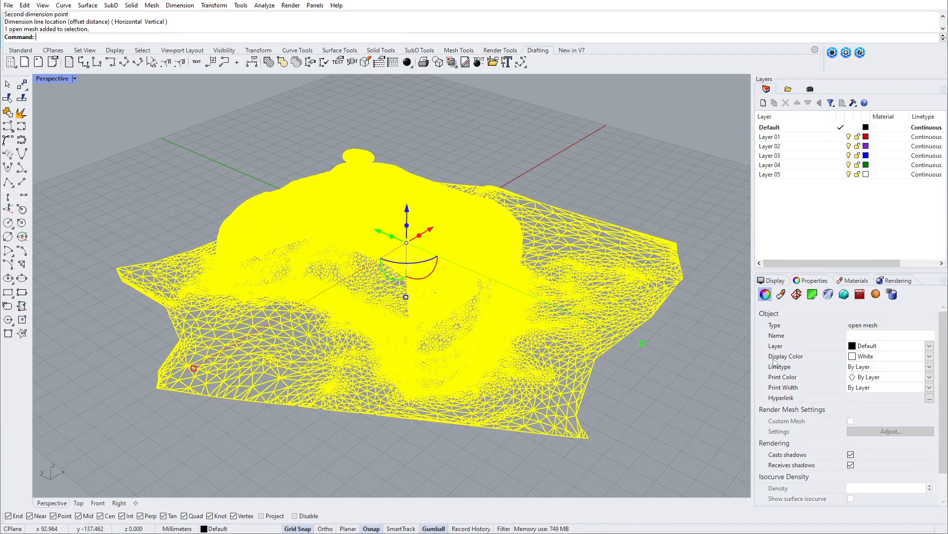
left_click(868, 357)
left_click(866, 367)
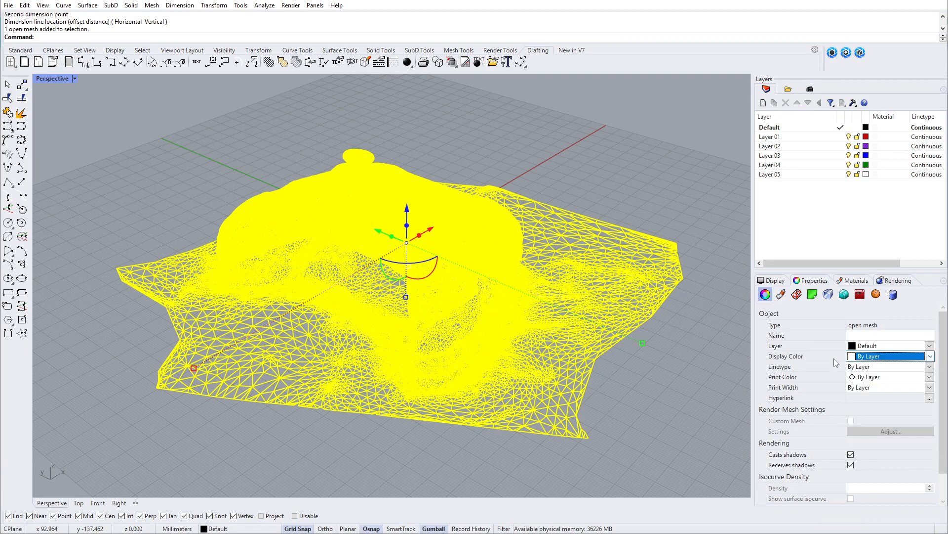
left_click(720, 331)
Step: Set the Perspective viewport to the Rendered display mode and inspect the textured controller mesh
right_click_drag(493, 295, 240, 208)
scroll(367, 234, "up", 4)
scroll(331, 260, "down", 4)
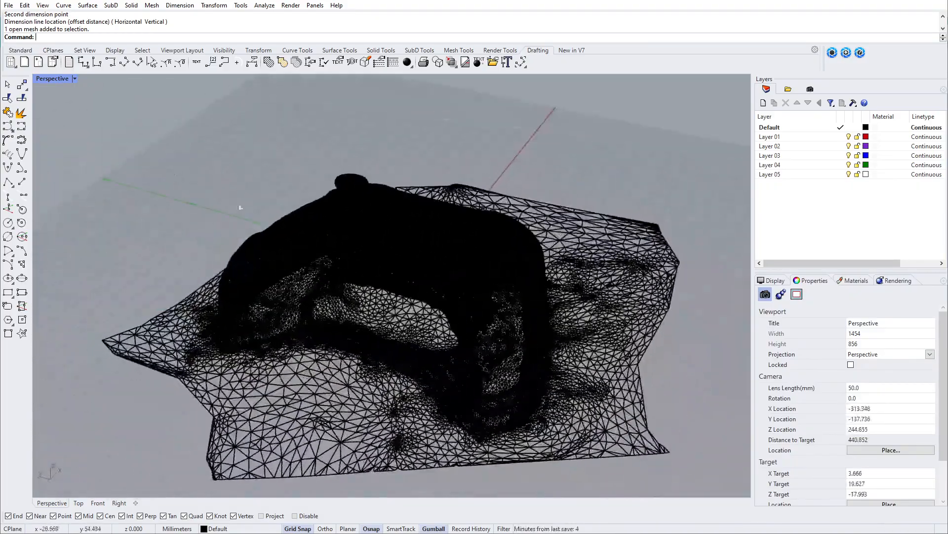
left_click(47, 79)
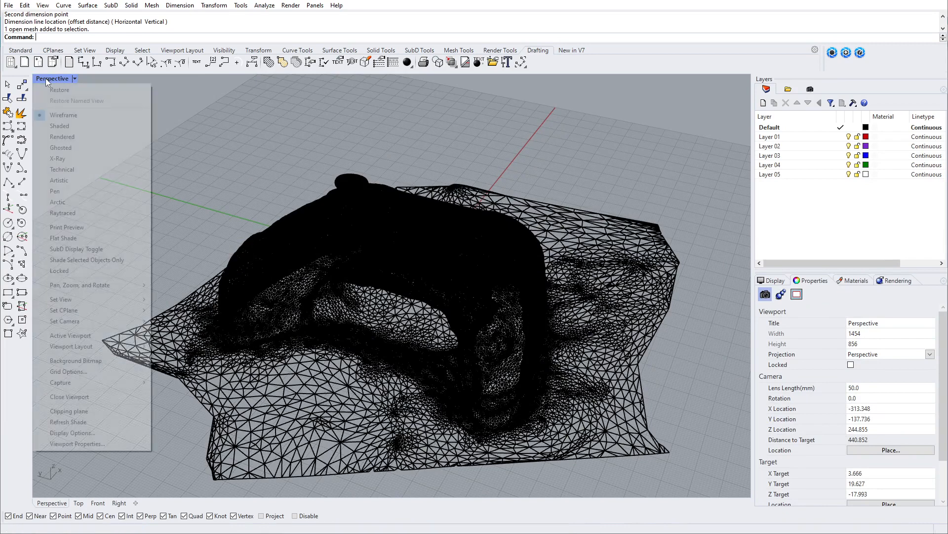
left_click(57, 138)
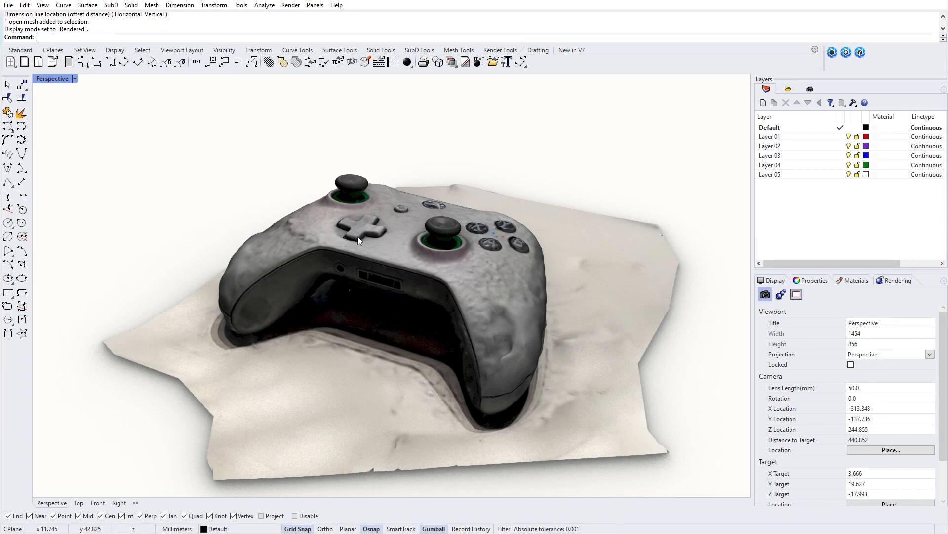
right_click_drag(360, 241, 396, 396)
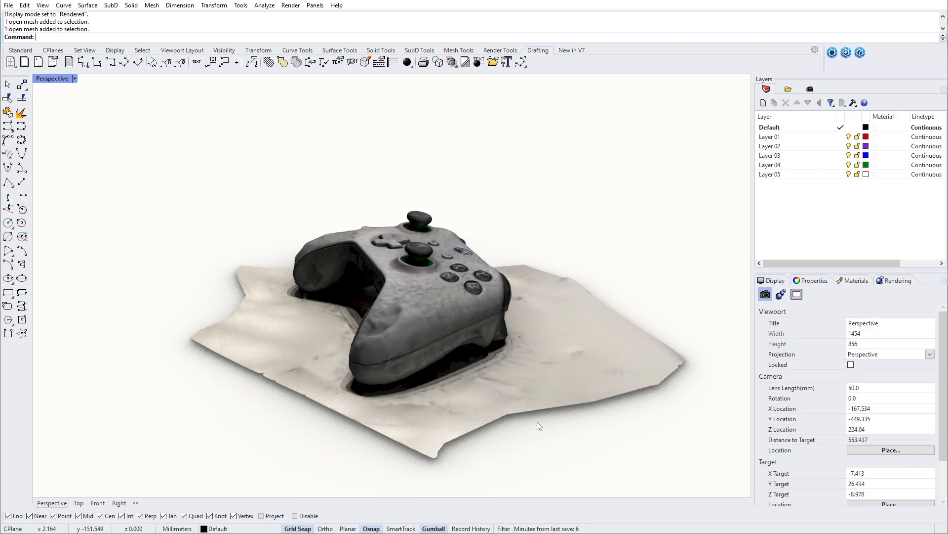
Step: Create a mesh box about 283 mm wide and 29 mm high in the Front view, enclosing the scanned ground beneath the controller
double_click(49, 79)
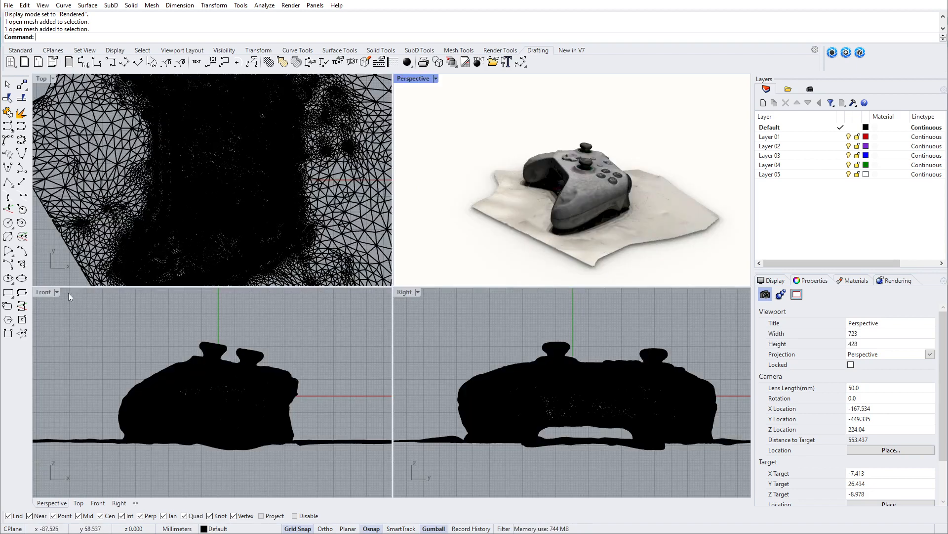
scroll(166, 328, "down", 4)
right_click_drag(214, 360, 238, 379)
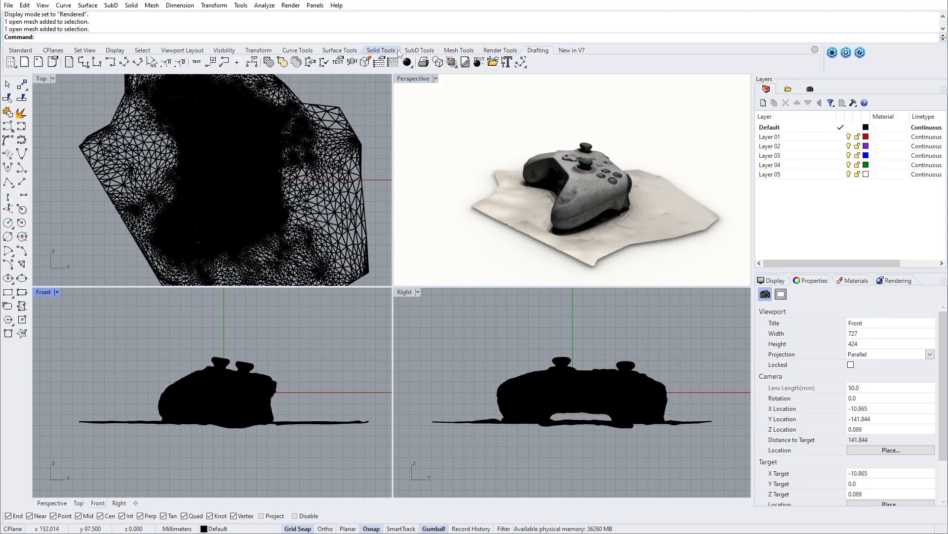
left_click(454, 52)
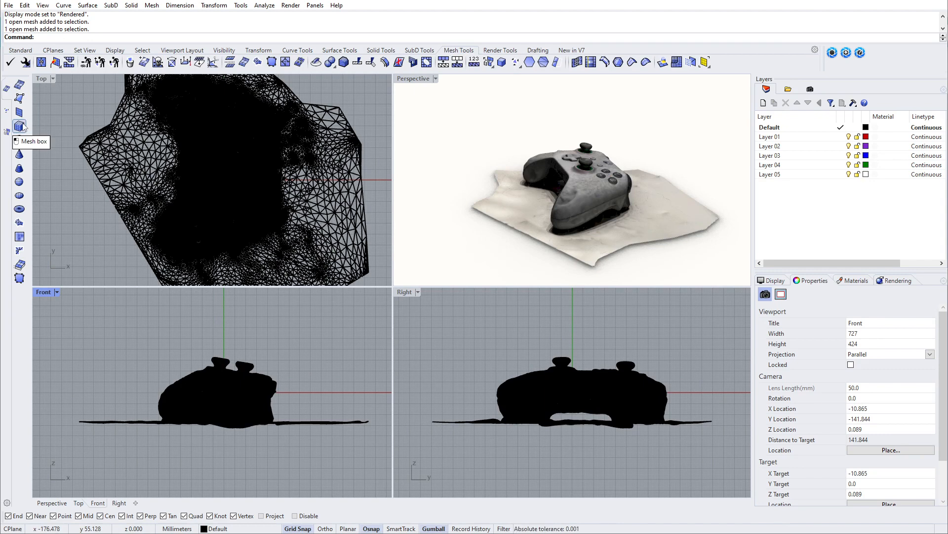
left_click(20, 126)
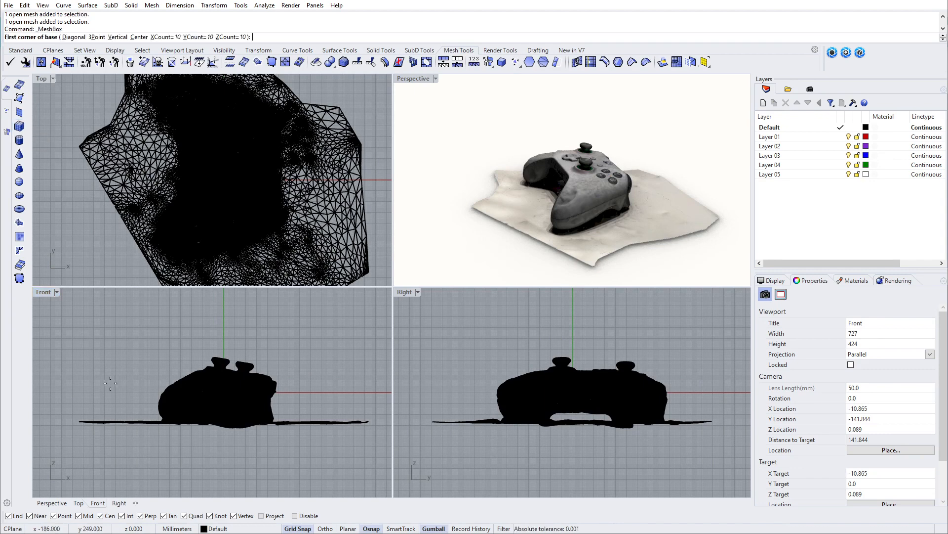
left_click(69, 415)
left_click(376, 446)
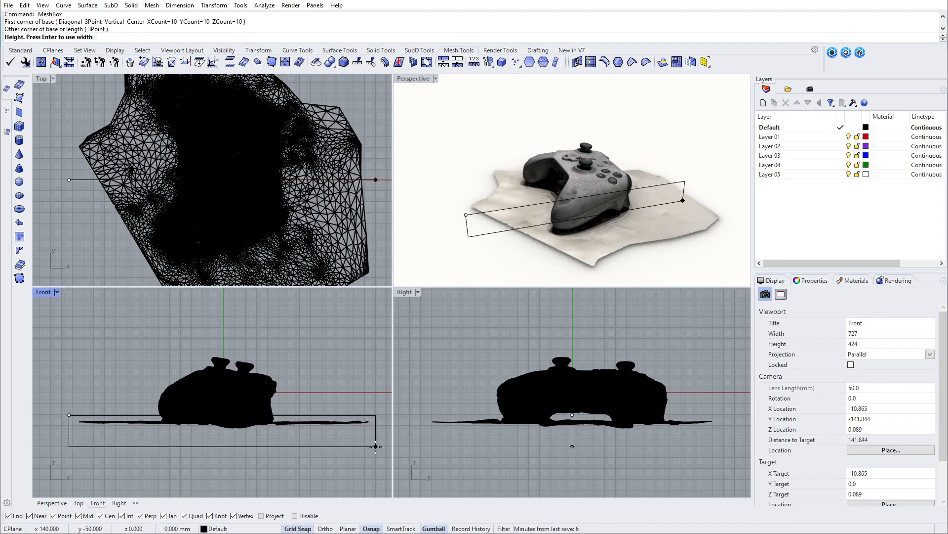
scroll(321, 171, "down", 6)
left_click(285, 262)
Step: Stretch the mesh box in the Y direction and shift it along Y until it covers the entire scanned ground
left_click(282, 262)
left_click_drag(260, 263, 260, 275)
right_click_drag(267, 254, 272, 229)
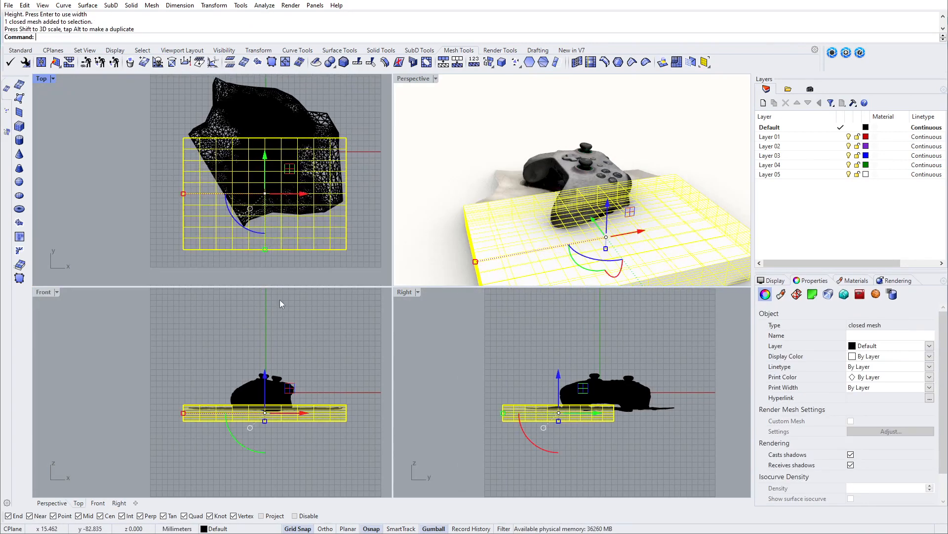
left_click_drag(265, 249, 265, 265)
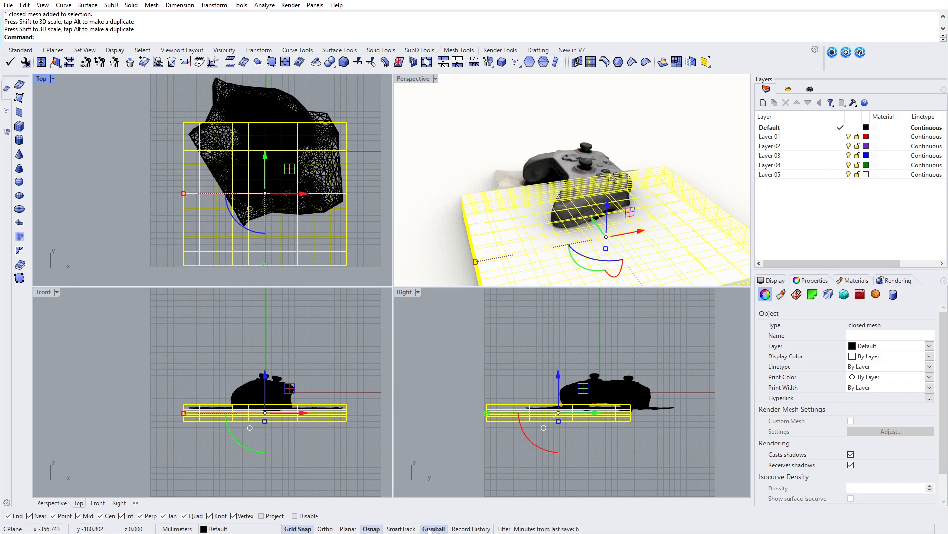
left_click_drag(266, 162, 264, 120)
left_click_drag(265, 223, 266, 232)
Step: Lower the mesh box slightly so its upper face lies just above the scanned ground
scroll(613, 420, "up", 10)
left_click_drag(577, 362, 577, 369)
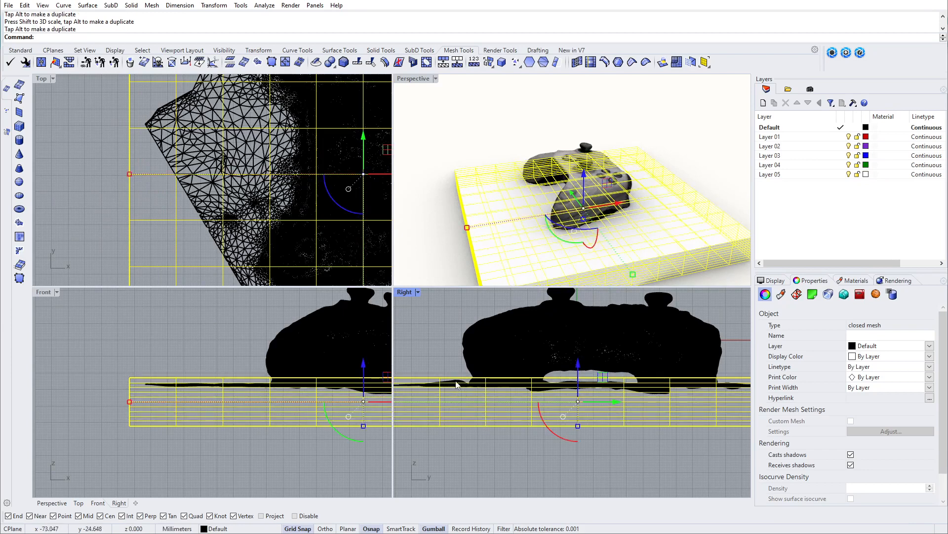
right_click_drag(581, 401, 562, 404)
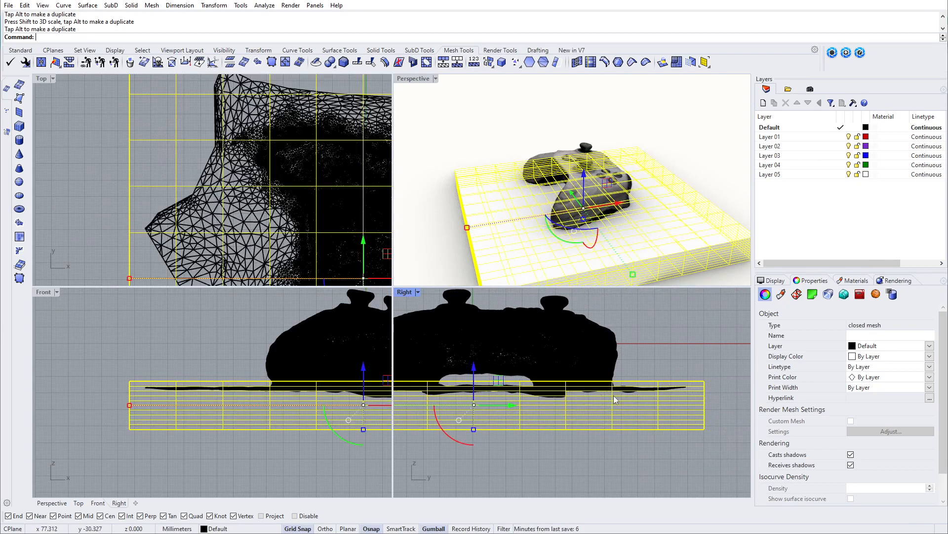
Step: Subtract the mesh box from the controller scan in the maximized Perspective view using Mesh Boolean Difference, deleting the inputs
left_click(452, 111)
double_click(413, 78)
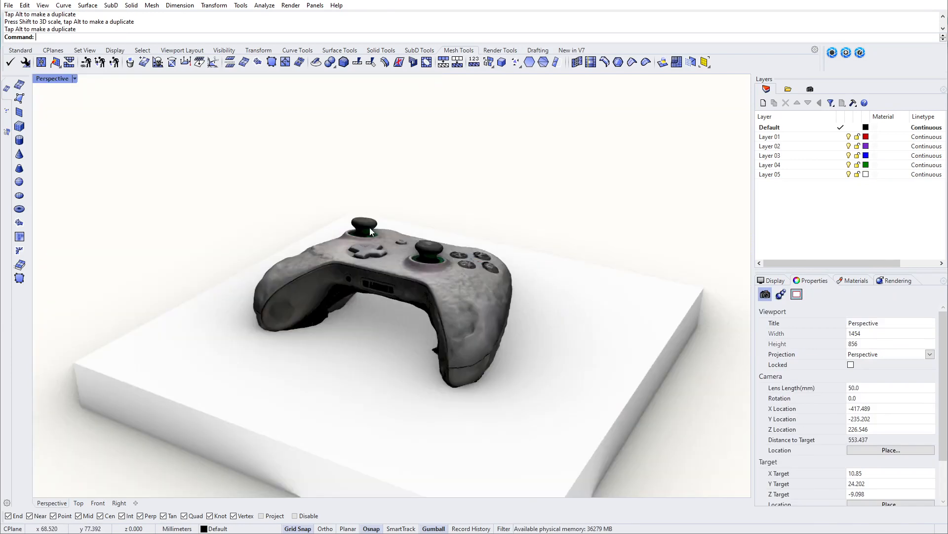
left_click(365, 273)
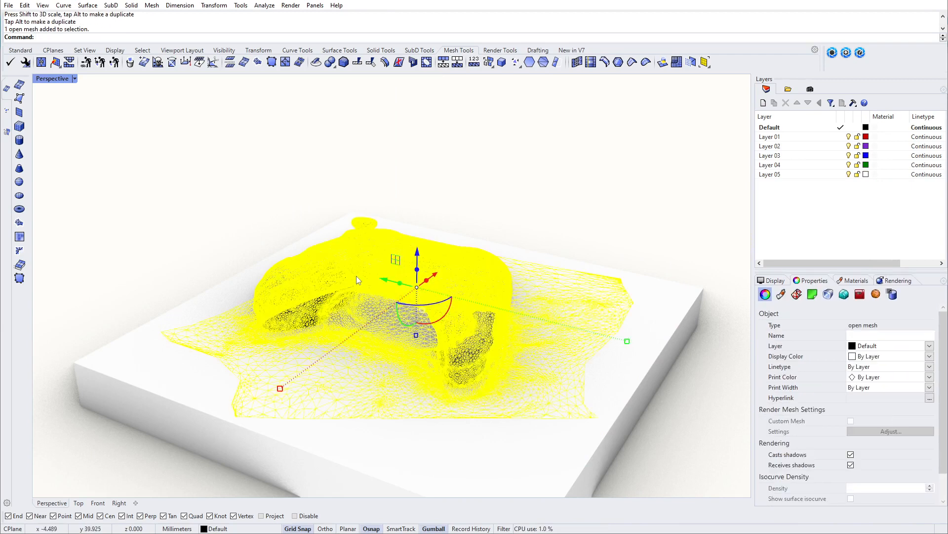
left_click(330, 62)
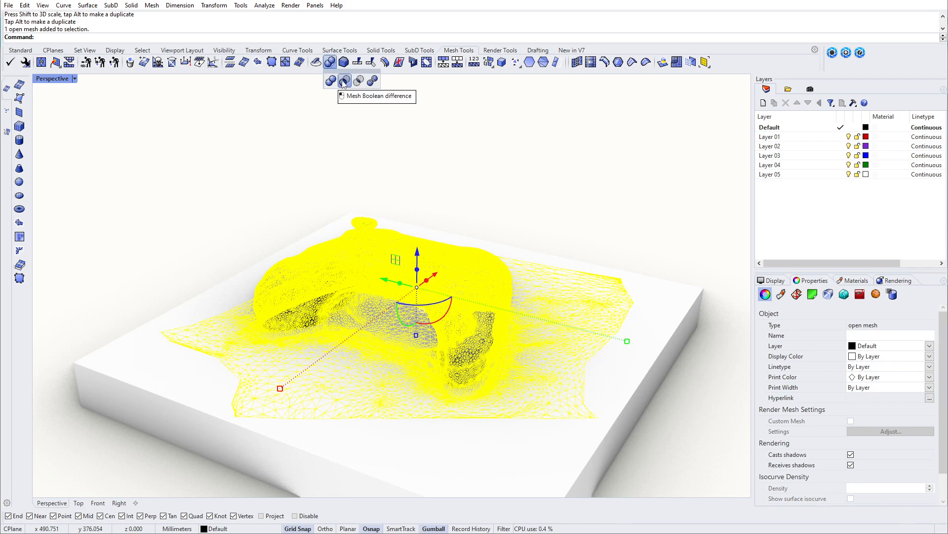
left_click(345, 81)
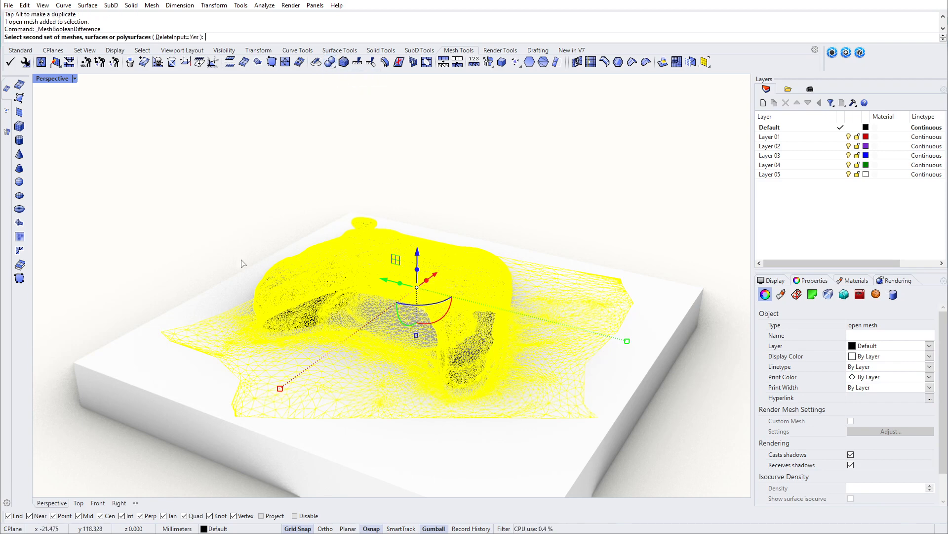
left_click(236, 287)
key("Return")
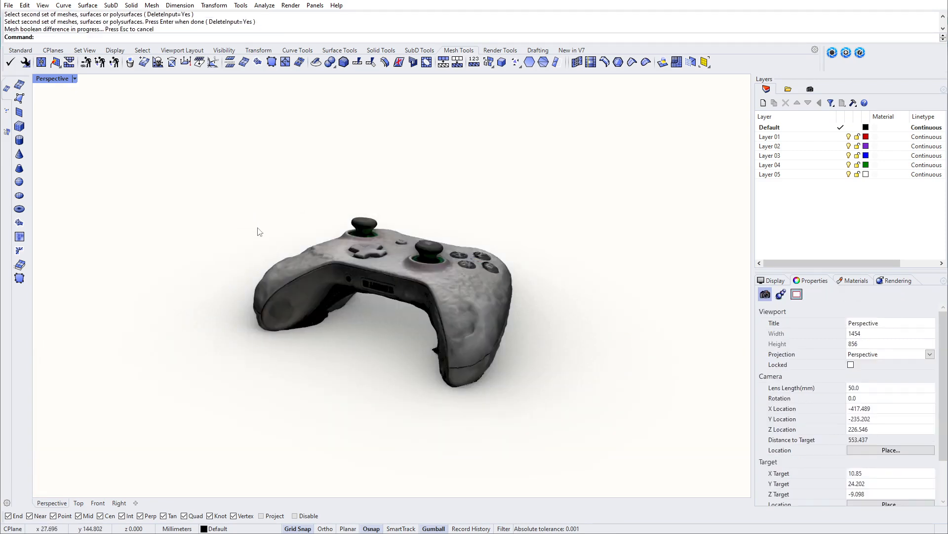
right_click_drag(400, 328, 386, 367)
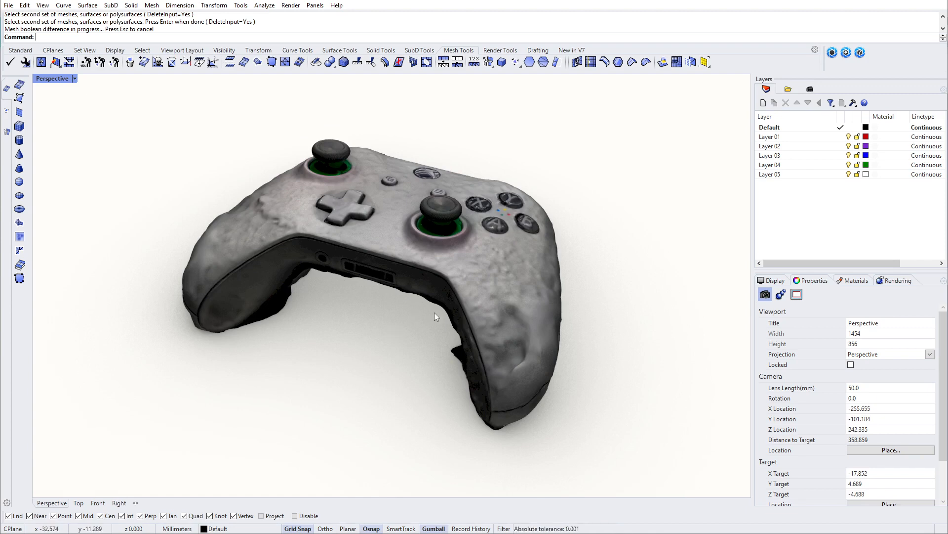
Step: Check the polygon count of the trimmed controller mesh
left_click(481, 305)
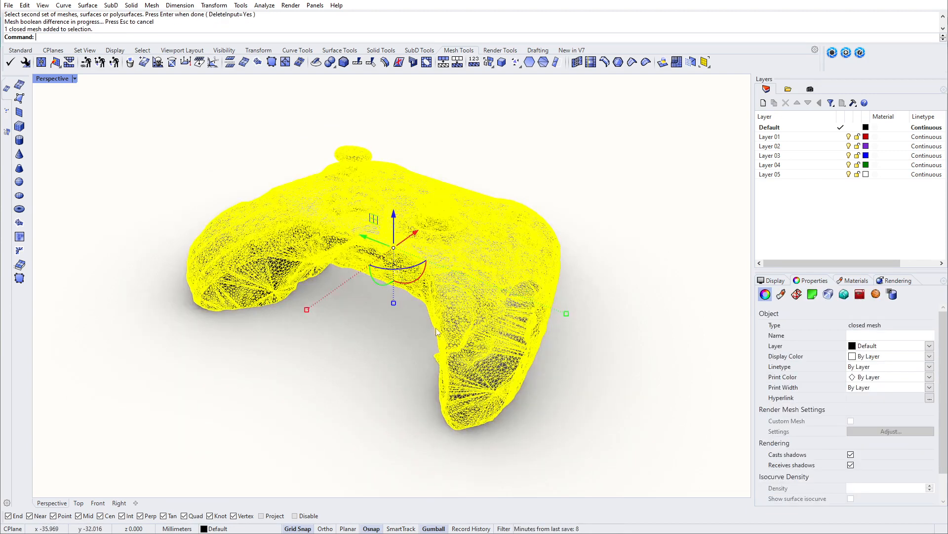
left_click(473, 61)
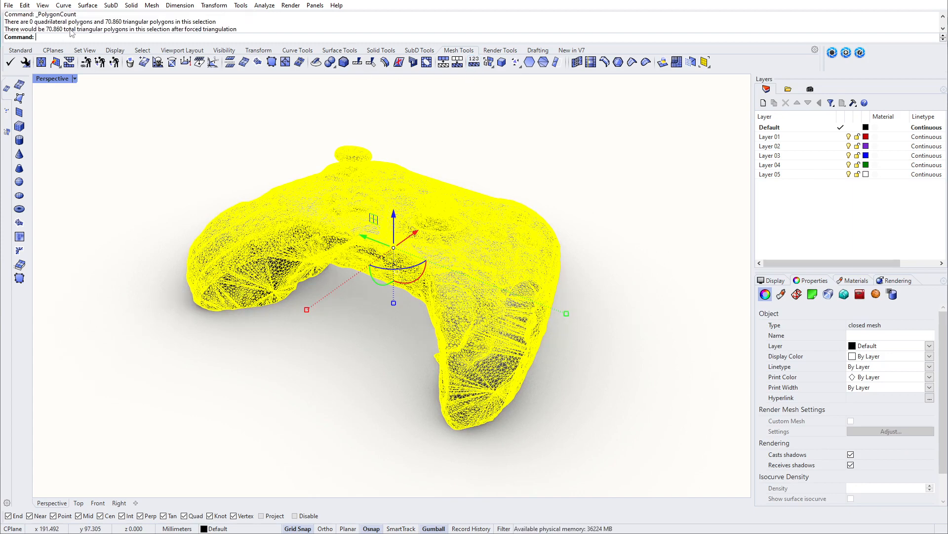
left_click(439, 144)
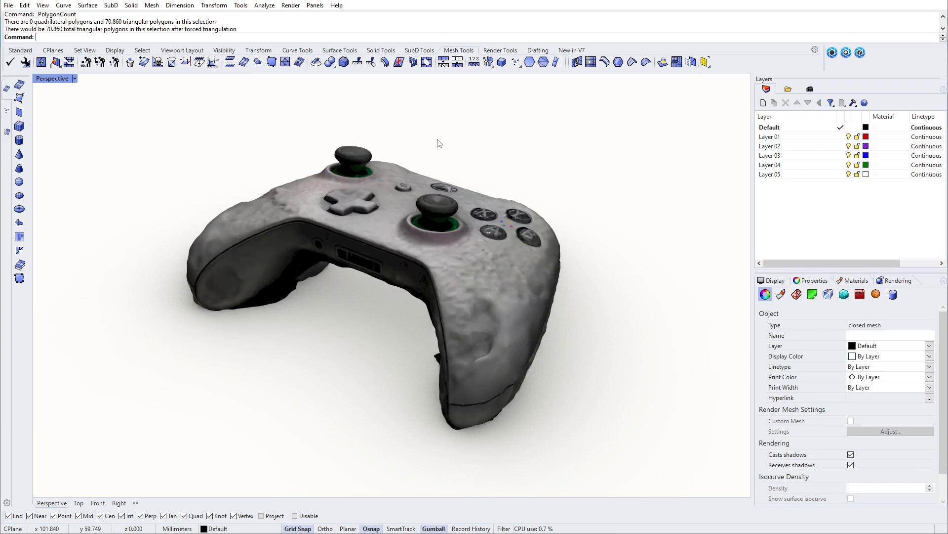
right_click_drag(441, 255, 454, 276)
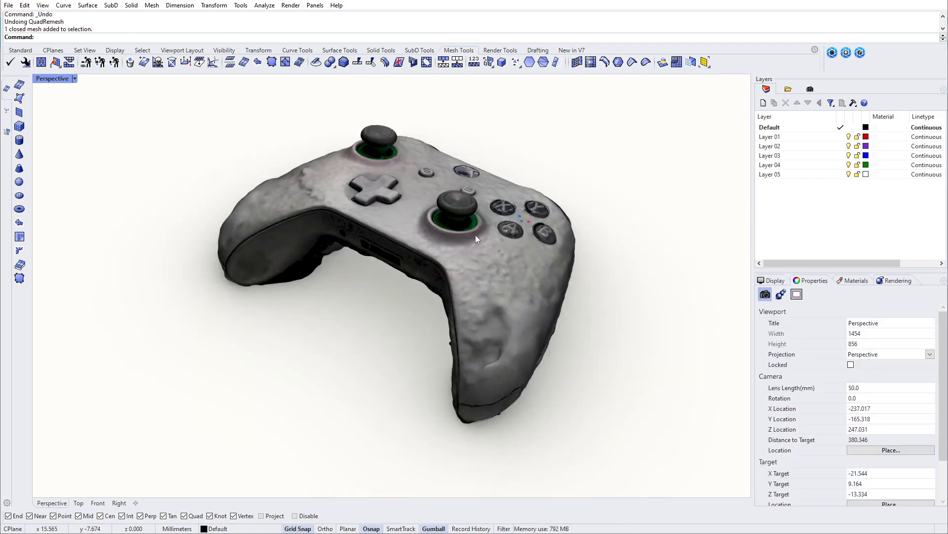
Step: QuadRemesh the trimmed controller by target quad count, with adaptive quad count and hard edge detection on, keeping the original mesh
left_click(475, 235)
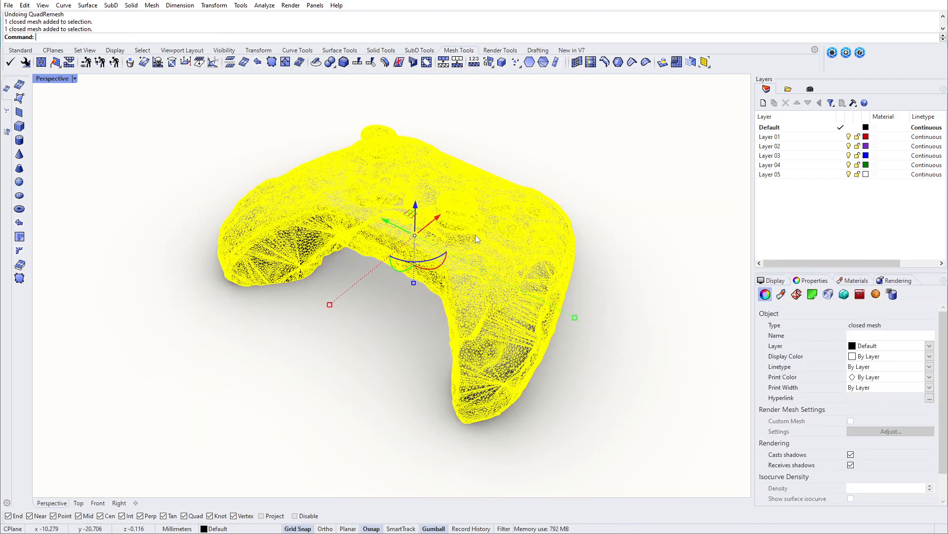
left_click(677, 62)
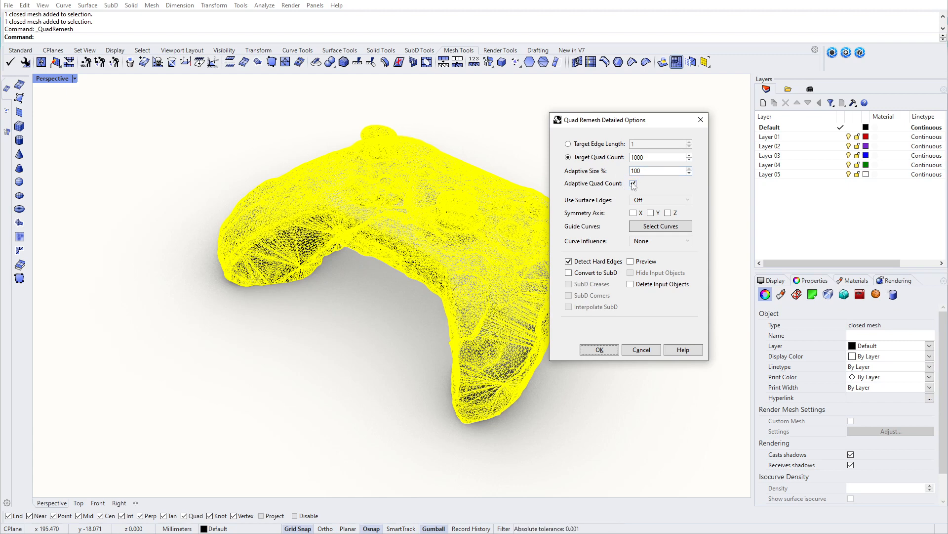
left_click(599, 349)
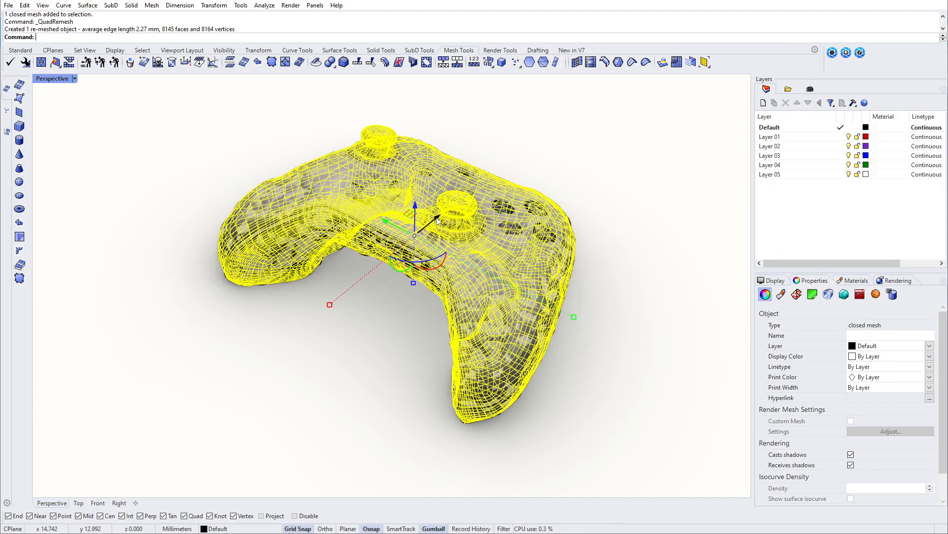
Step: Move the remeshed controller along the X axis so it sits clear of the original textured mesh
left_click_drag(438, 218, 195, 403)
right_click_drag(319, 339, 382, 282, "shift")
left_click(424, 250)
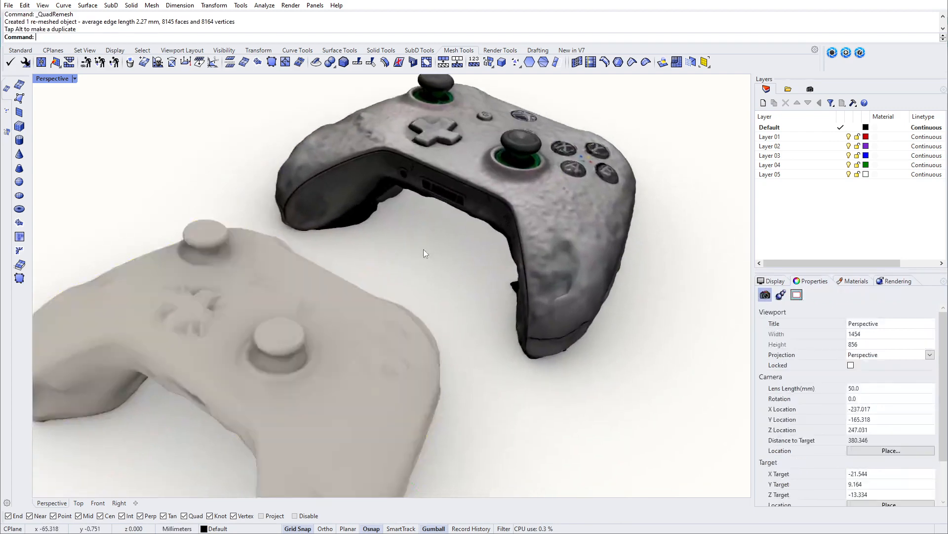
scroll(424, 250, "down", 2)
right_click_drag(424, 249, 379, 237)
Step: Turn on mesh wires for the Rendered display mode and compare the quad mesh with the original triangulated scan
right_click(51, 81)
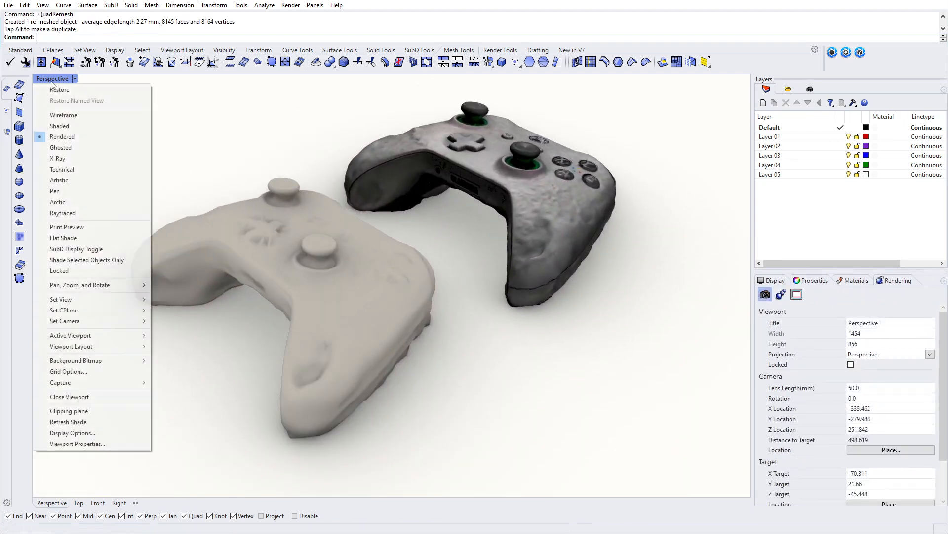
left_click(774, 282)
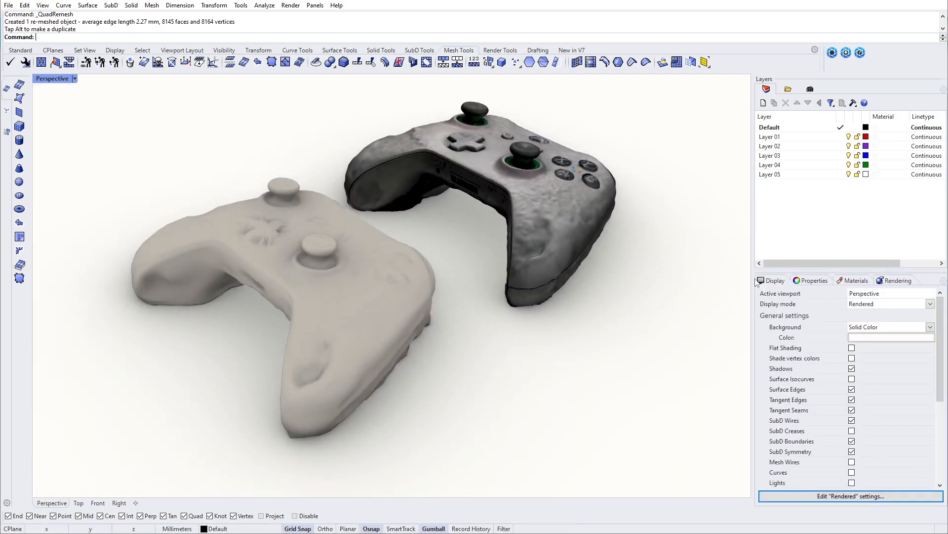
left_click(852, 461)
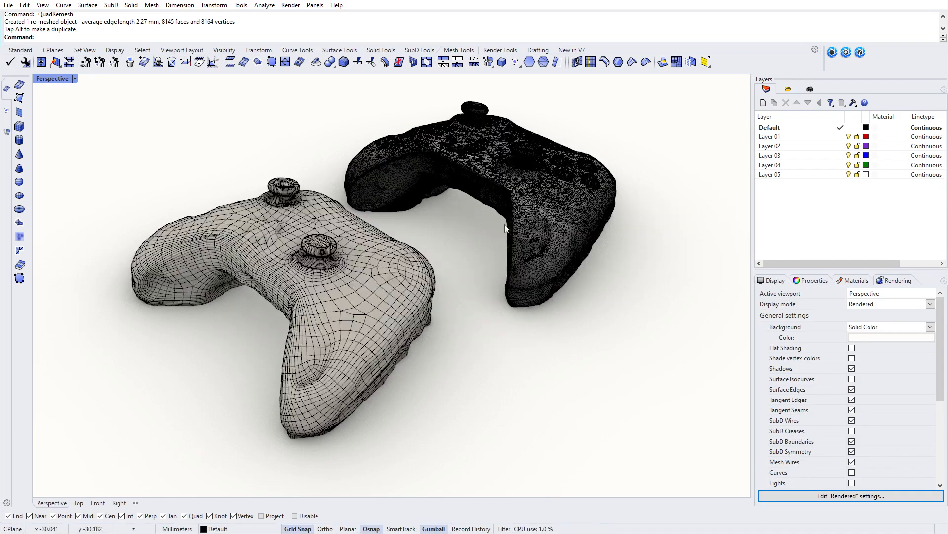
right_click_drag(507, 229, 490, 250)
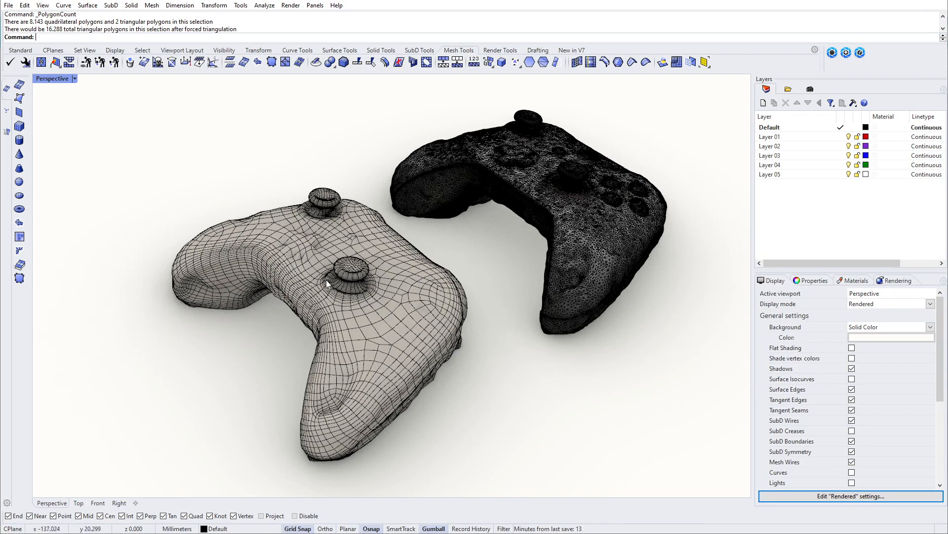
right_click_drag(320, 291, 386, 296)
scroll(433, 248, "up", 3)
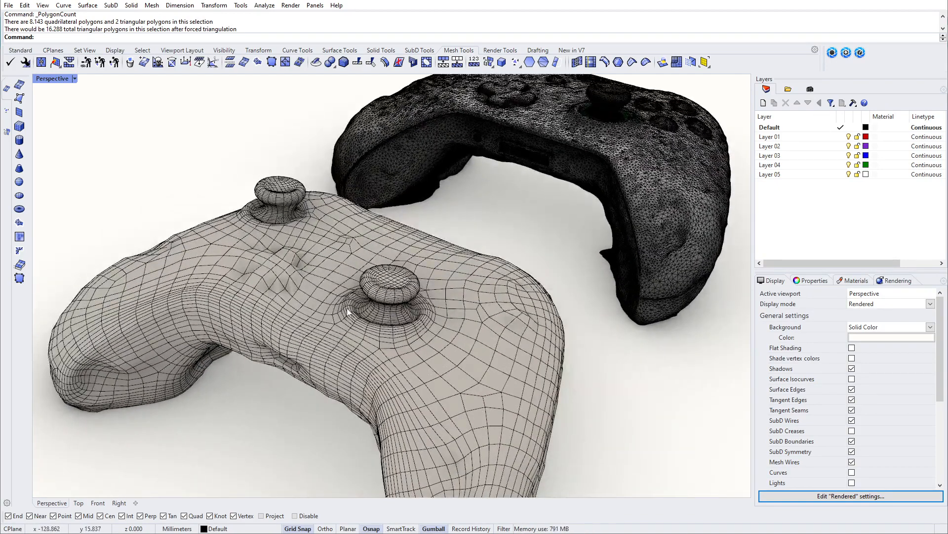
scroll(445, 247, "down", 3)
right_click_drag(446, 247, 339, 279)
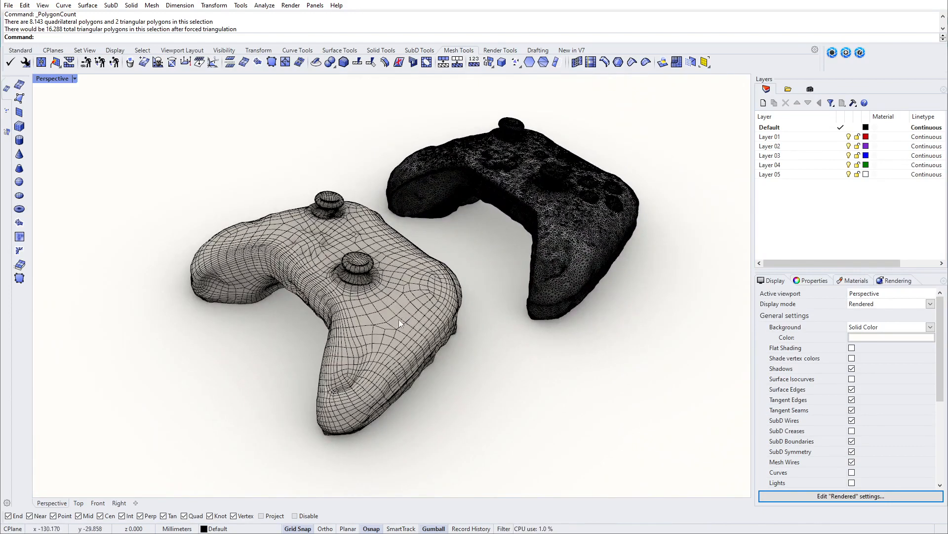